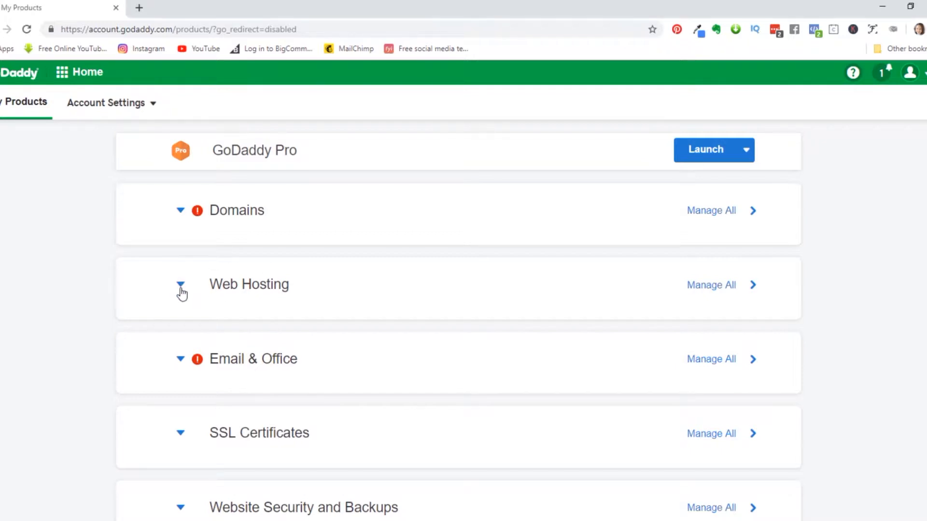
- Expand Web Hosting on GoDaddy's My Products page to show the Ultimate Linux Hosting with cPanel plan
{"action": "left_click", "coordinate": [181, 285]}
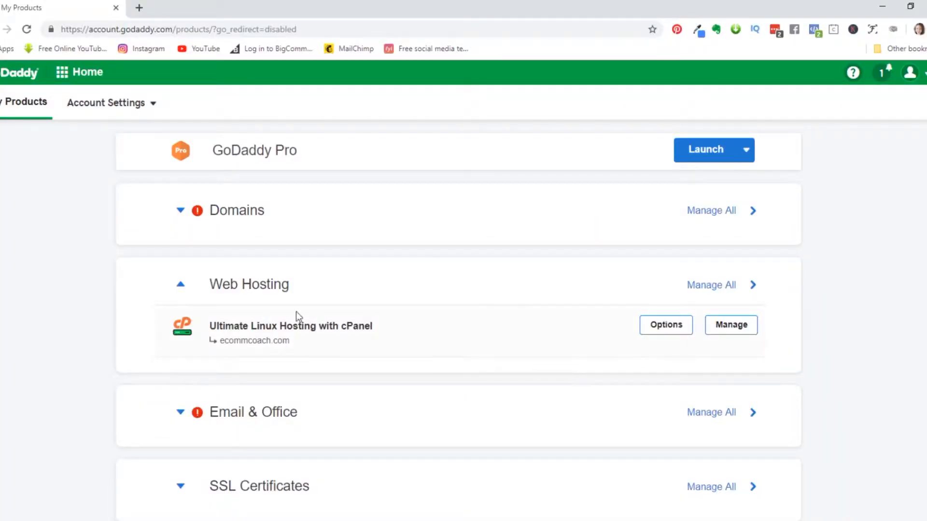
- Open the Manage dashboard for the Ultimate Linux Hosting with cPanel plan
{"action": "left_click", "coordinate": [743, 328]}
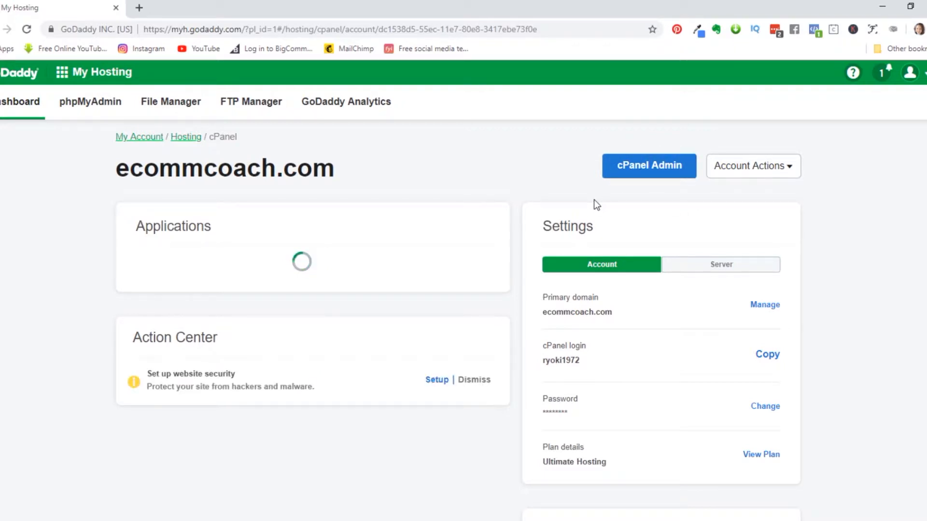
- Open cPanel Admin and go to WordPress under Featured Applications in Web Applications
{"action": "left_click", "coordinate": [655, 172]}
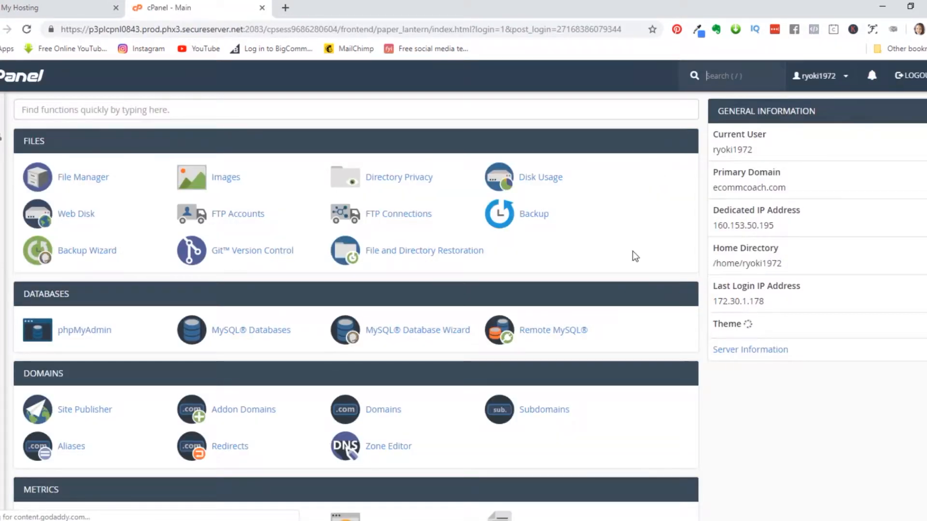
{"action": "scroll", "coordinate": [619, 263], "scroll_direction": "down", "scroll_amount": 6}
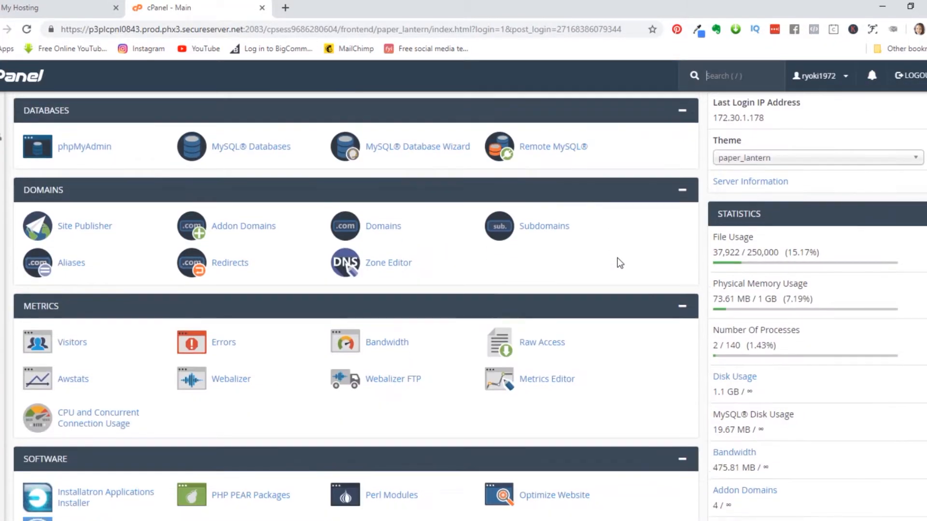
{"action": "scroll", "coordinate": [618, 263], "scroll_direction": "down", "scroll_amount": 10}
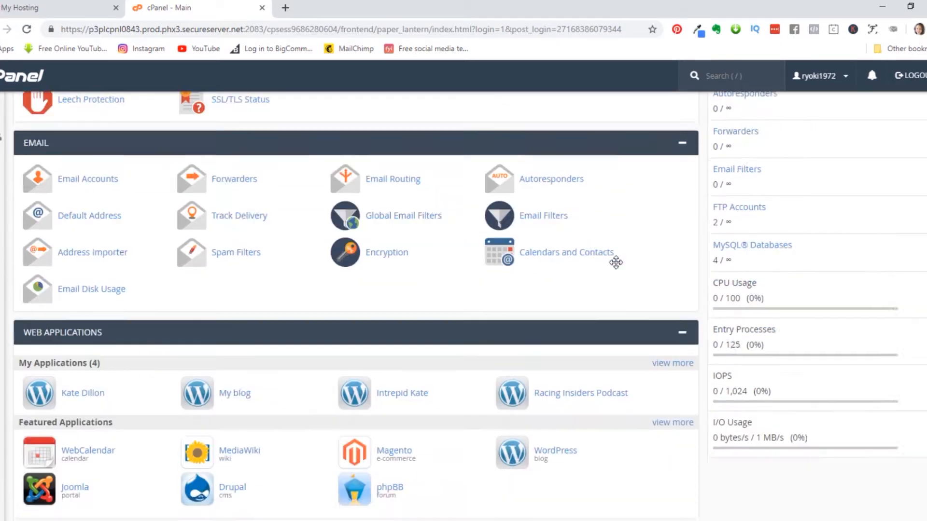
{"action": "scroll", "coordinate": [616, 263], "scroll_direction": "down", "scroll_amount": 1}
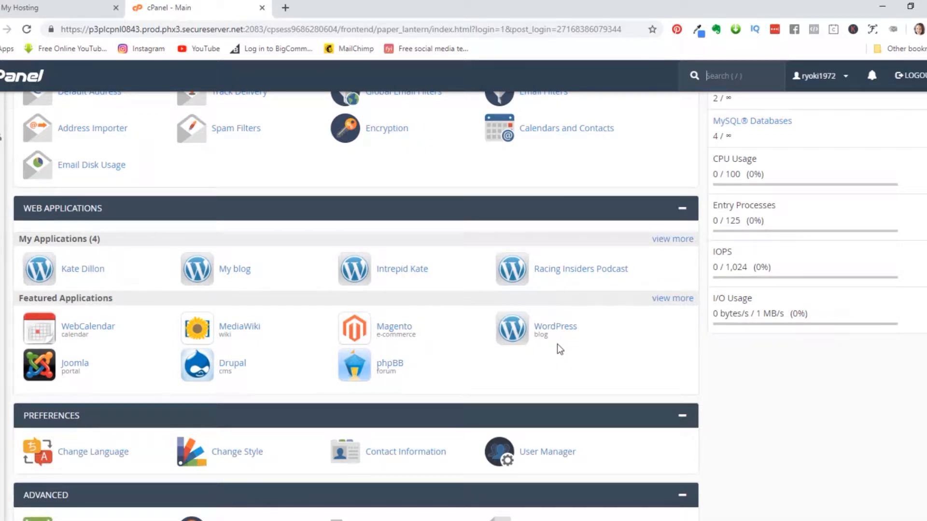
{"action": "left_click", "coordinate": [548, 329]}
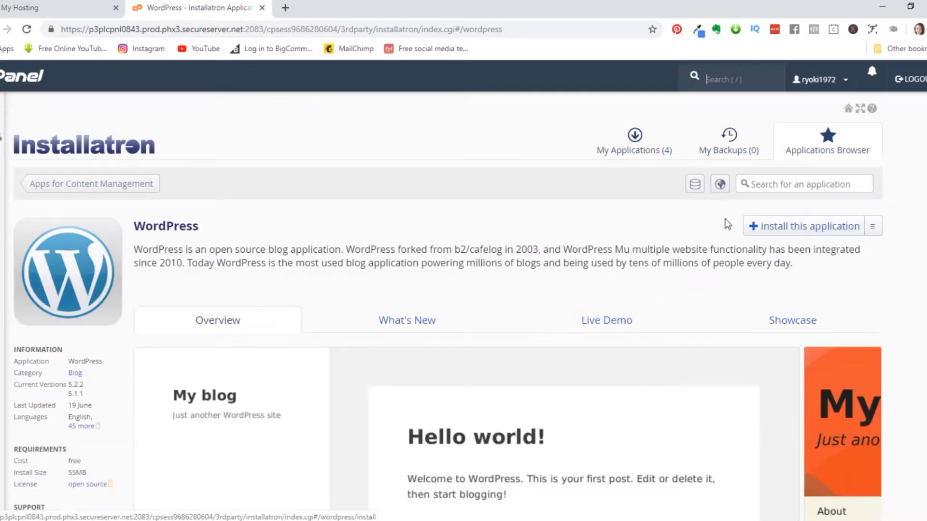
- Start the WordPress install and open the Domain dropdown in the Location section
{"action": "left_click", "coordinate": [781, 229]}
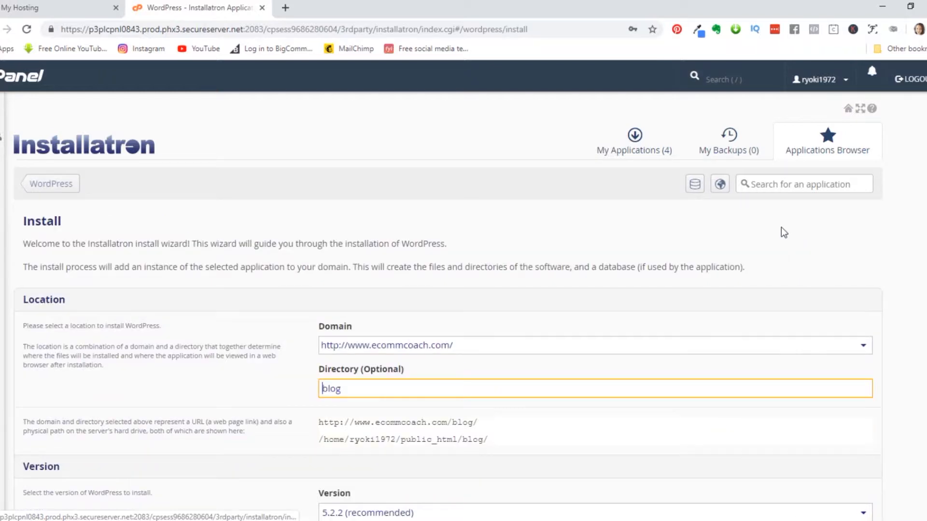
{"action": "left_click", "coordinate": [862, 347]}
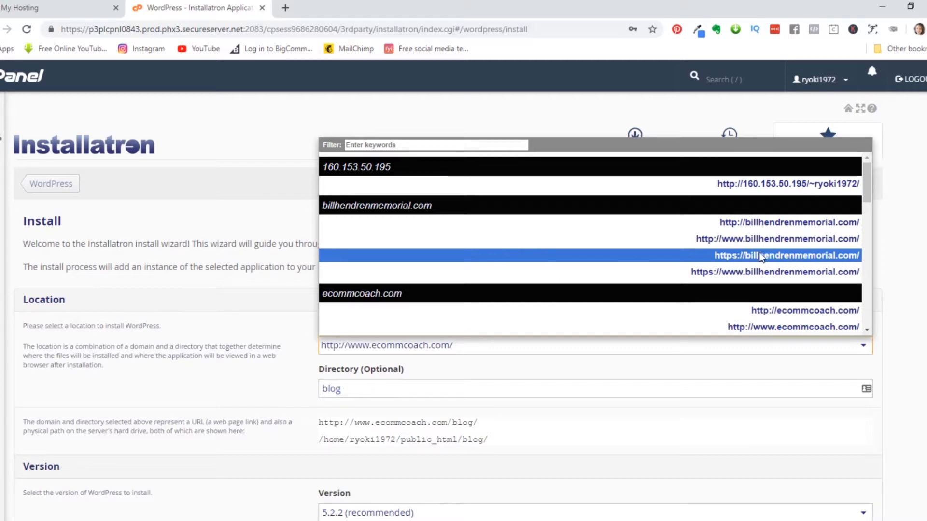
{"action": "left_click", "coordinate": [782, 261]}
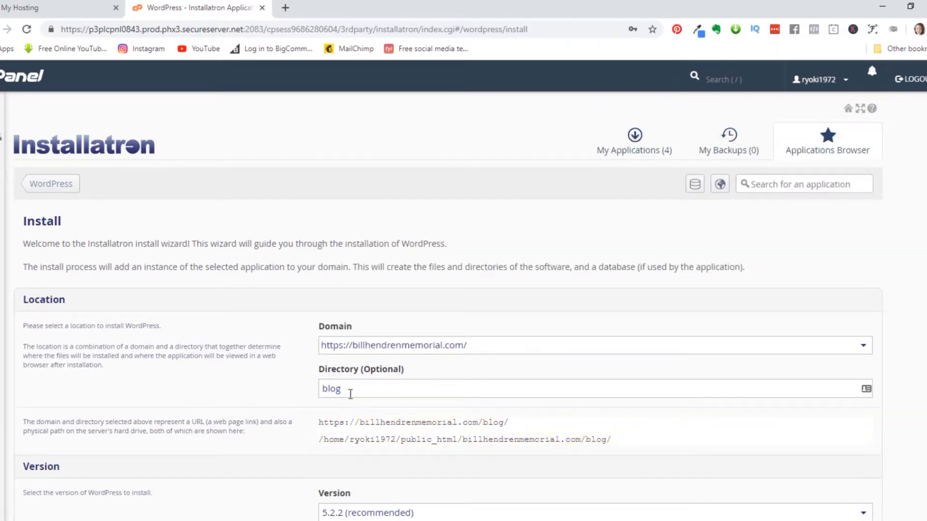
{"action": "left_click_drag", "start_coordinate": [347, 391], "coordinate": [142, 406]}
{"action": "key", "text": "BackSpace"}
- Move down to Settings and select the suggested administrator username for replacement
{"action": "scroll", "coordinate": [274, 337], "scroll_direction": "down", "scroll_amount": 2}
{"action": "scroll", "coordinate": [288, 333], "scroll_direction": "down", "scroll_amount": 2}
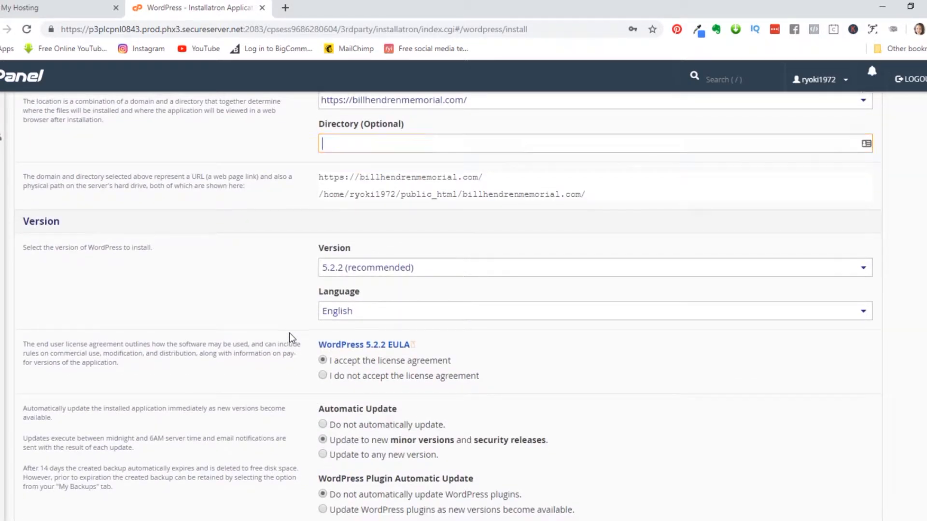
{"action": "scroll", "coordinate": [289, 333], "scroll_direction": "down", "scroll_amount": 3}
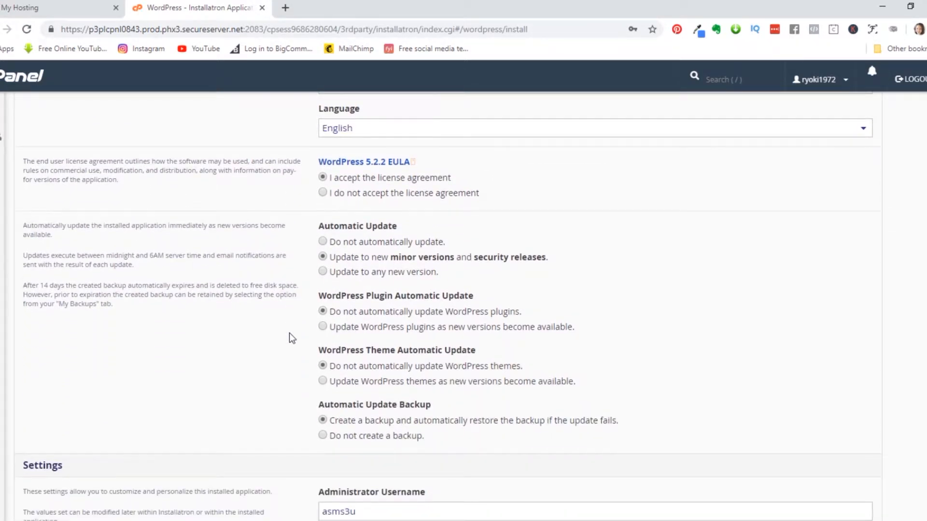
{"action": "scroll", "coordinate": [288, 333], "scroll_direction": "down", "scroll_amount": 4}
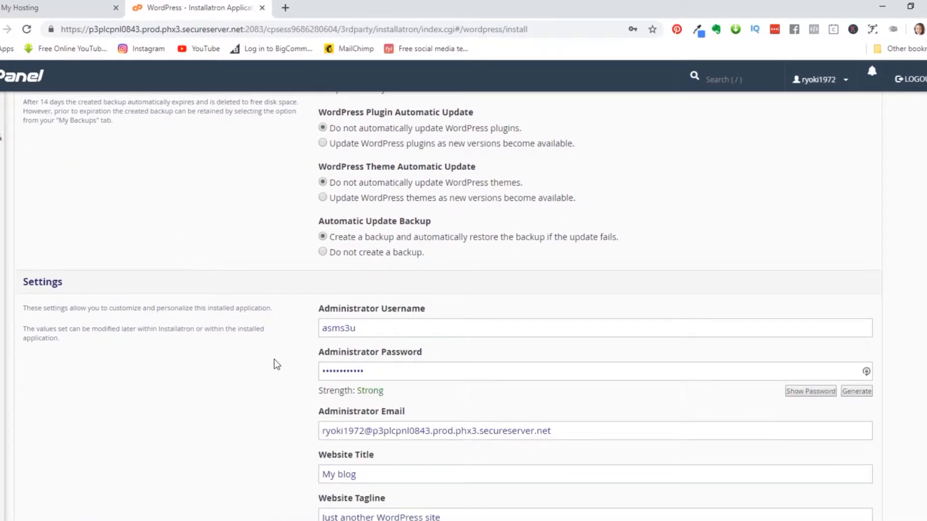
{"action": "double_click", "coordinate": [374, 328]}
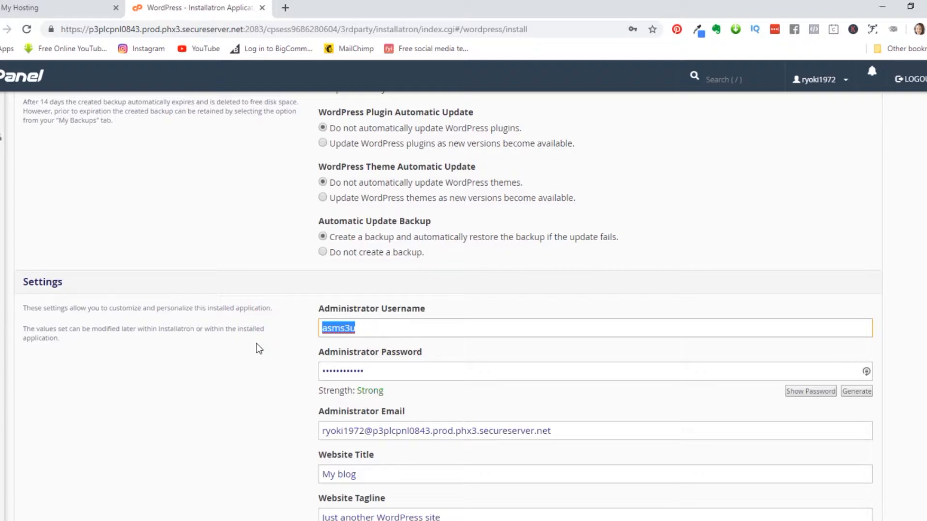
{"action": "scroll", "coordinate": [257, 343], "scroll_direction": "down", "scroll_amount": 1}
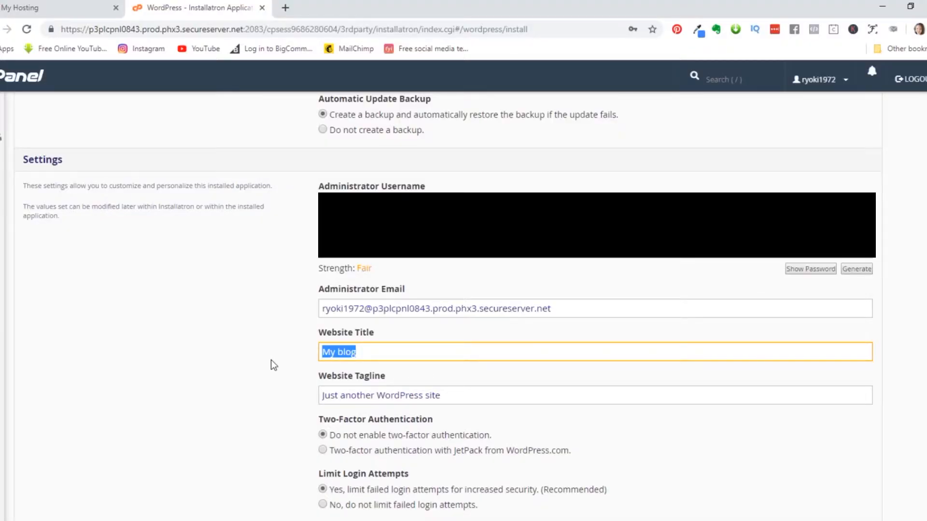
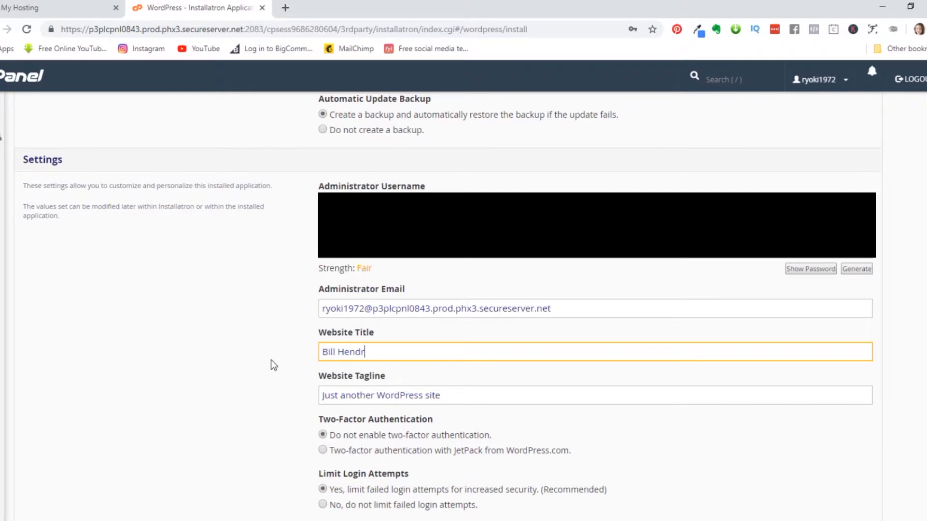
{"action": "key", "text": "Tab"}
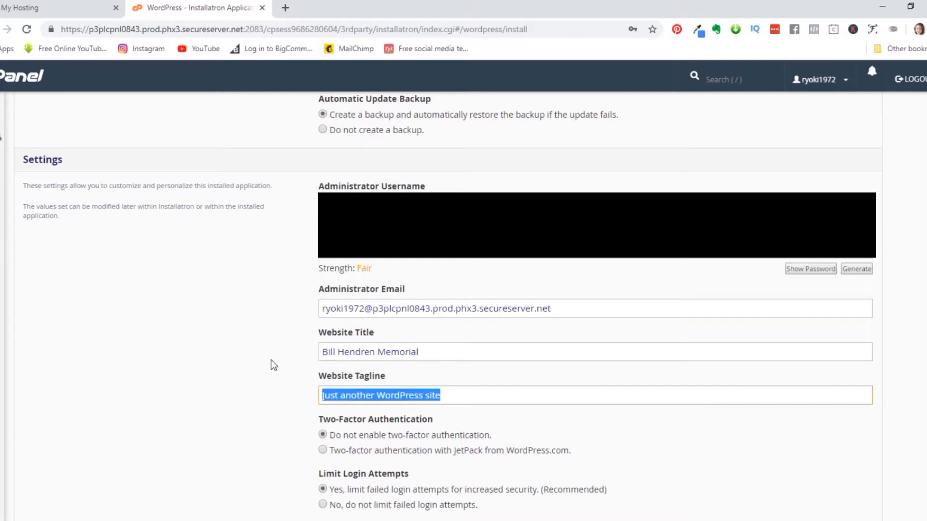
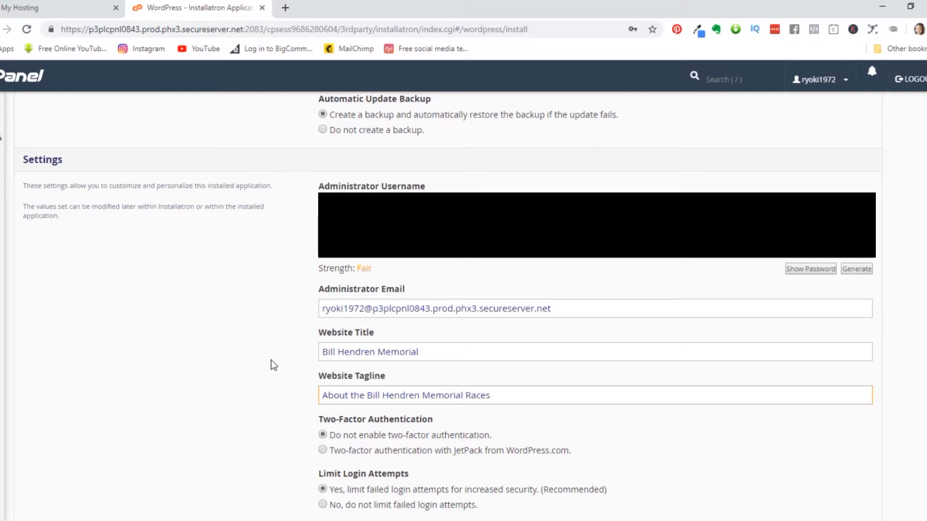
- Replace the administrator email with the site owner's address and launch the install
{"action": "left_click_drag", "start_coordinate": [576, 310], "coordinate": [4, 315]}
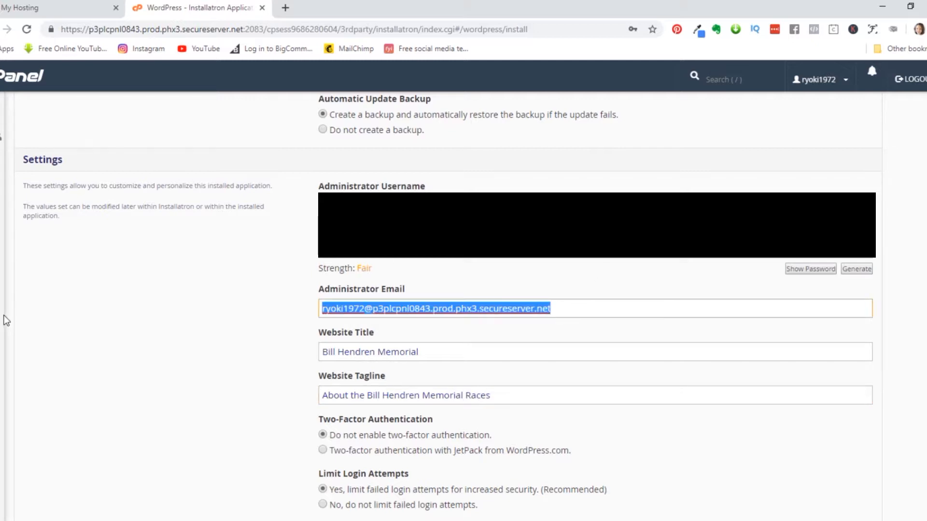
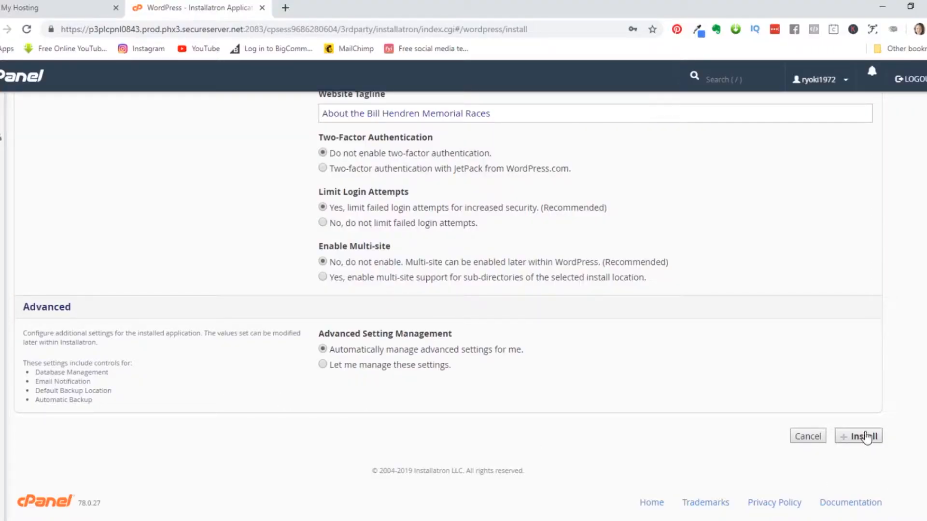
{"action": "left_click", "coordinate": [866, 437]}
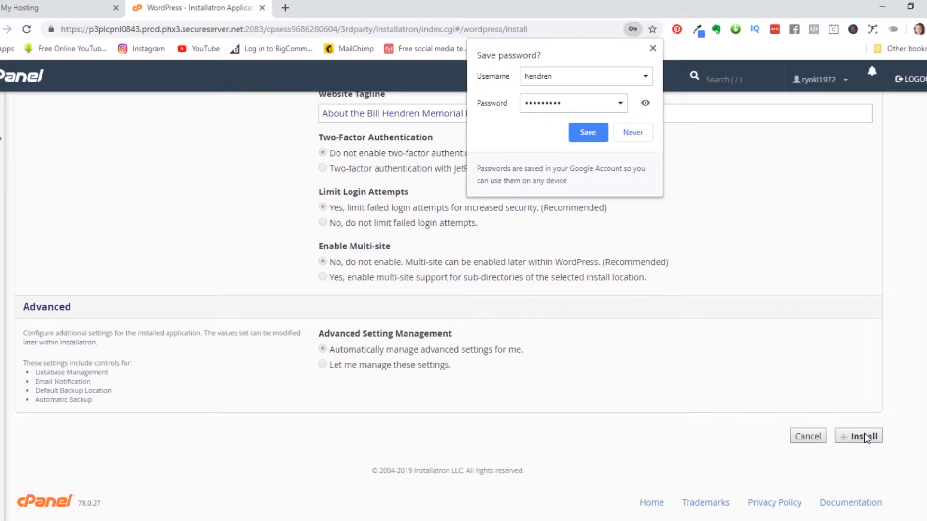
- Save the new login in Chrome and LastPass, then log into the new site's wp-admin
{"action": "left_click", "coordinate": [584, 134]}
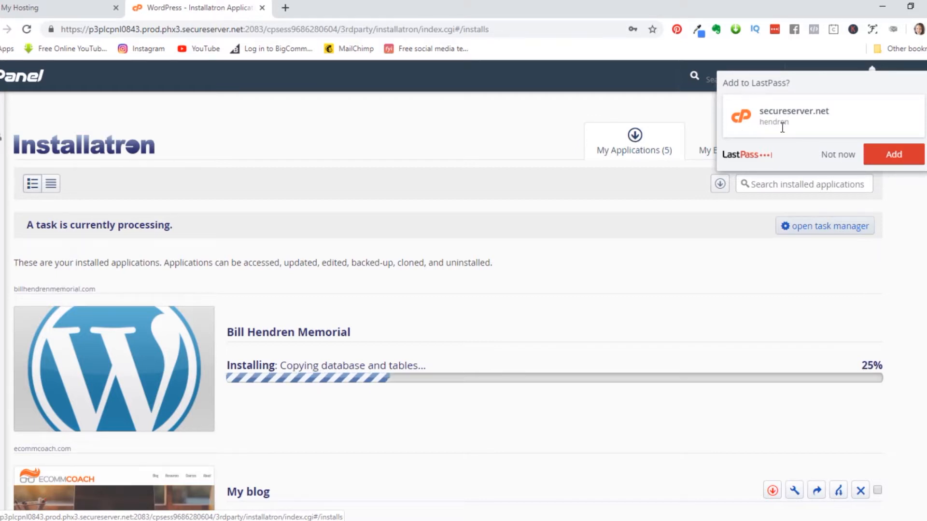
{"action": "left_click", "coordinate": [894, 156]}
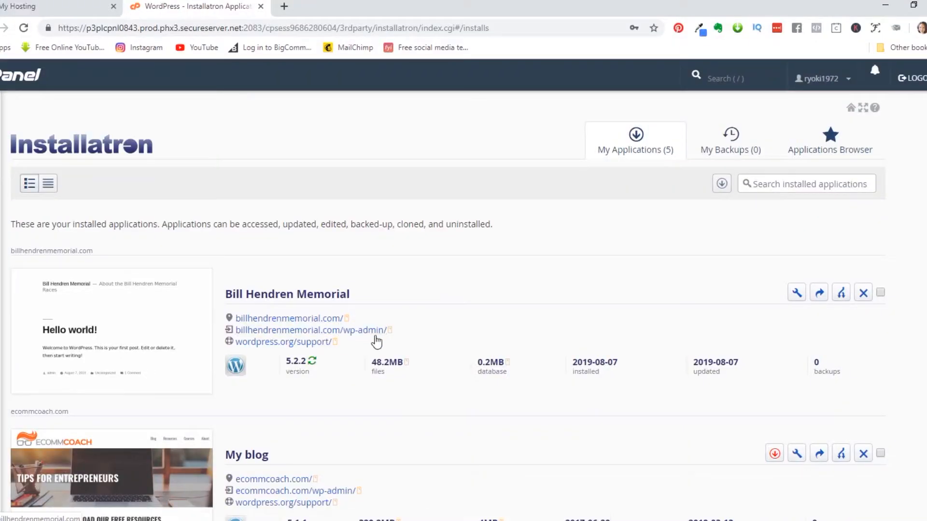
{"action": "left_click", "coordinate": [374, 330]}
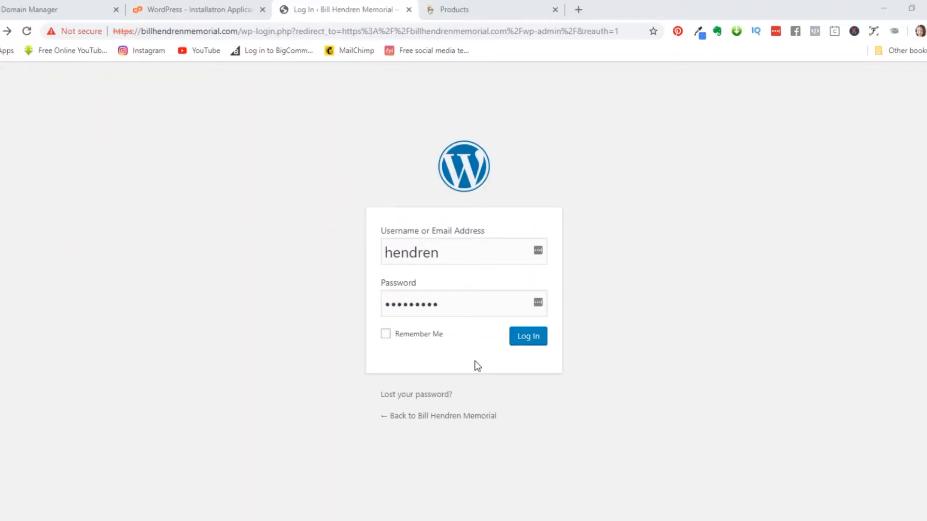
{"action": "left_click", "coordinate": [535, 337]}
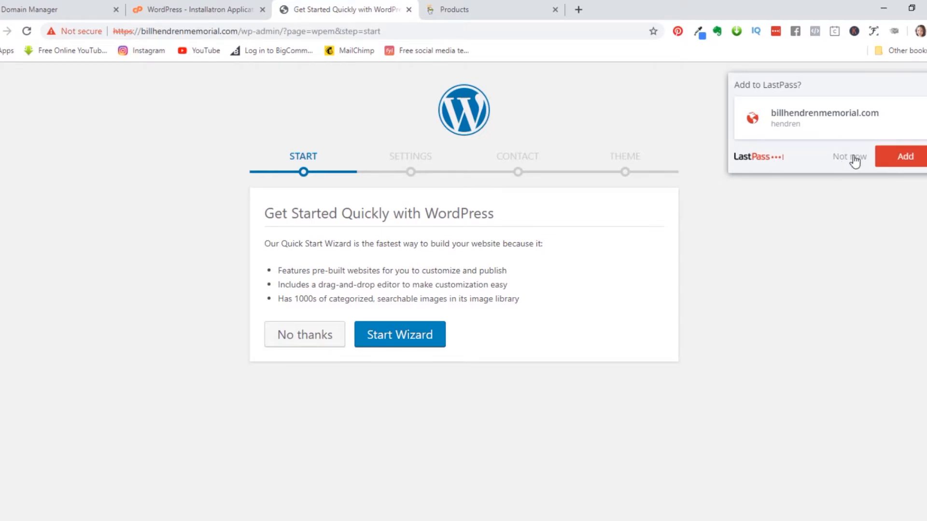
- Dismiss LastPass, start the Quick Start wizard and set Industry to Sports / Recreation
{"action": "left_click", "coordinate": [850, 157]}
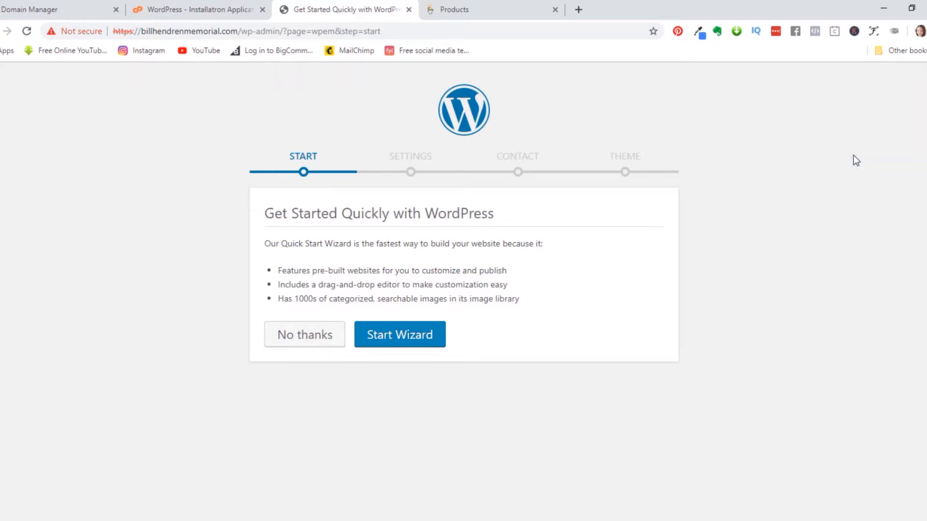
{"action": "left_click", "coordinate": [417, 340]}
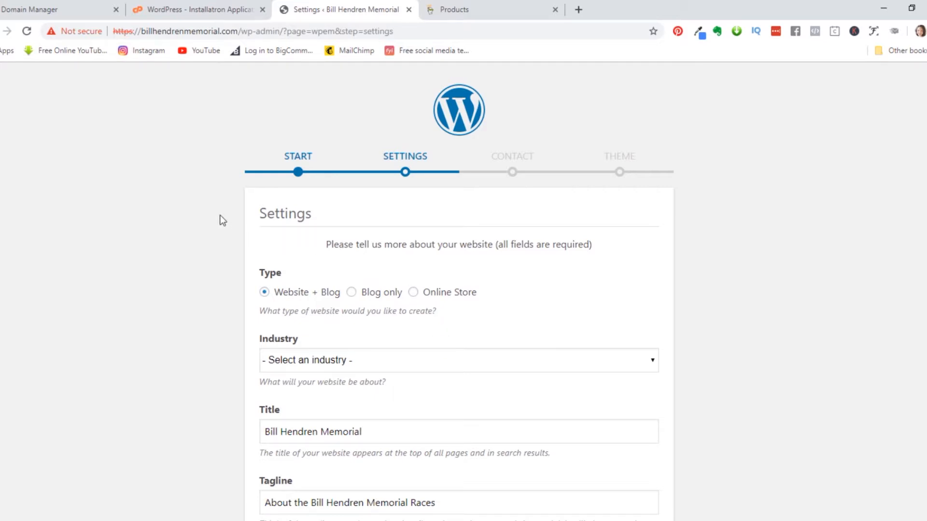
{"action": "scroll", "coordinate": [207, 198], "scroll_direction": "down", "scroll_amount": 3}
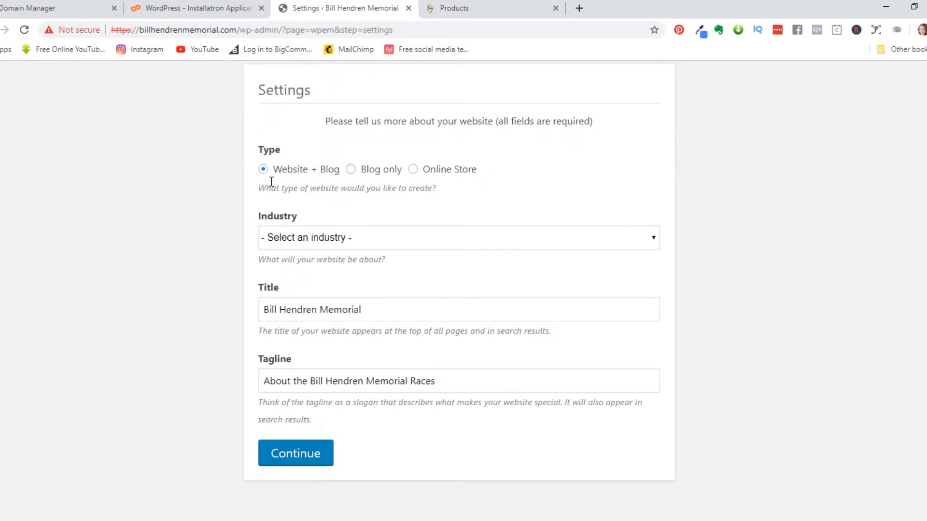
{"action": "left_click", "coordinate": [323, 240]}
{"action": "left_click", "coordinate": [357, 405]}
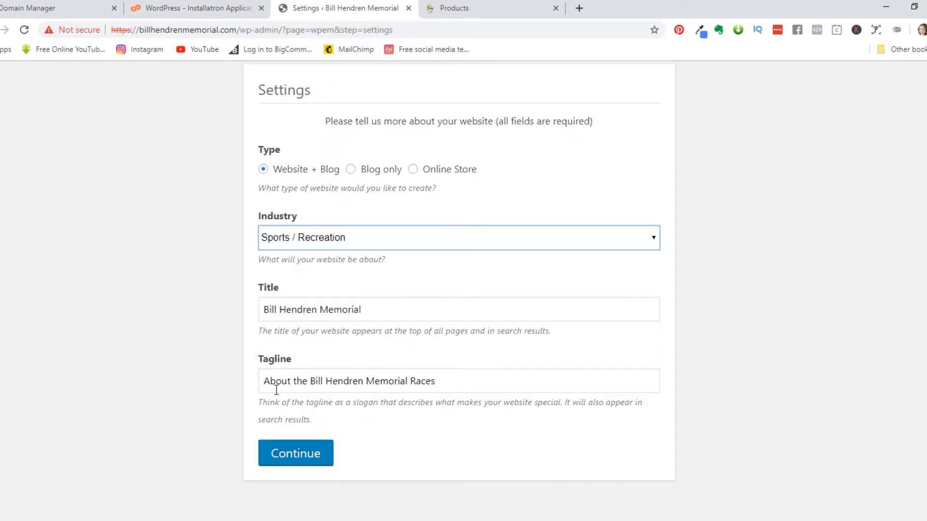
{"action": "left_click", "coordinate": [294, 452]}
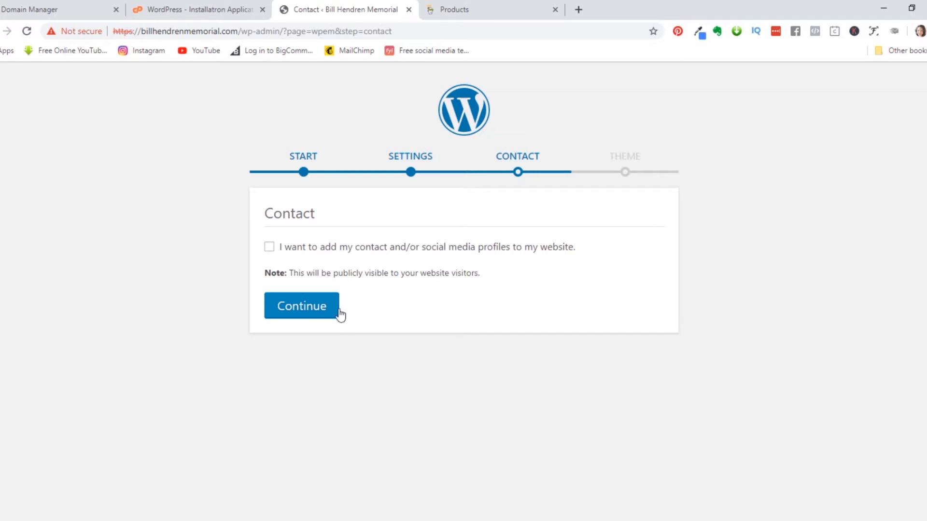
- Skip the Contact step without details and browse the Choose a Theme grid
{"action": "left_click", "coordinate": [306, 313]}
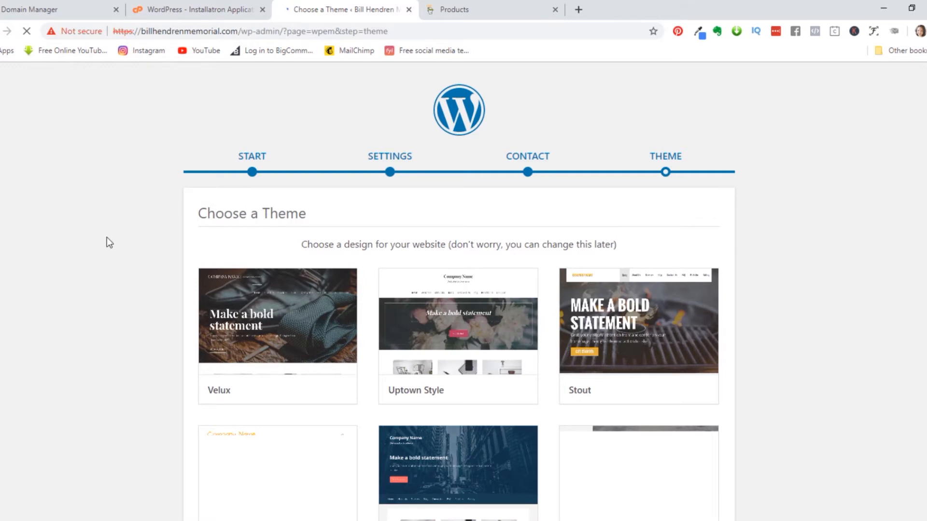
{"action": "scroll", "coordinate": [100, 245], "scroll_direction": "down", "scroll_amount": 3}
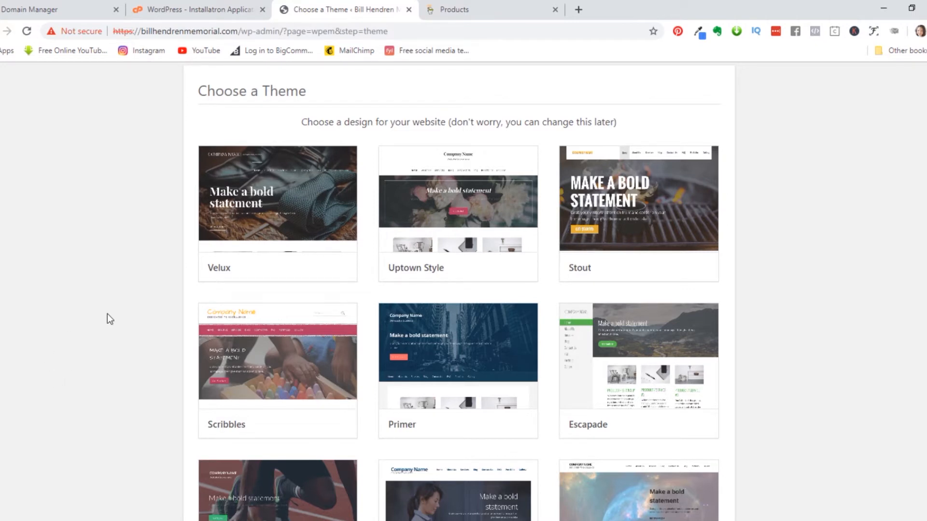
{"action": "mouse_move", "coordinate": [238, 239]}
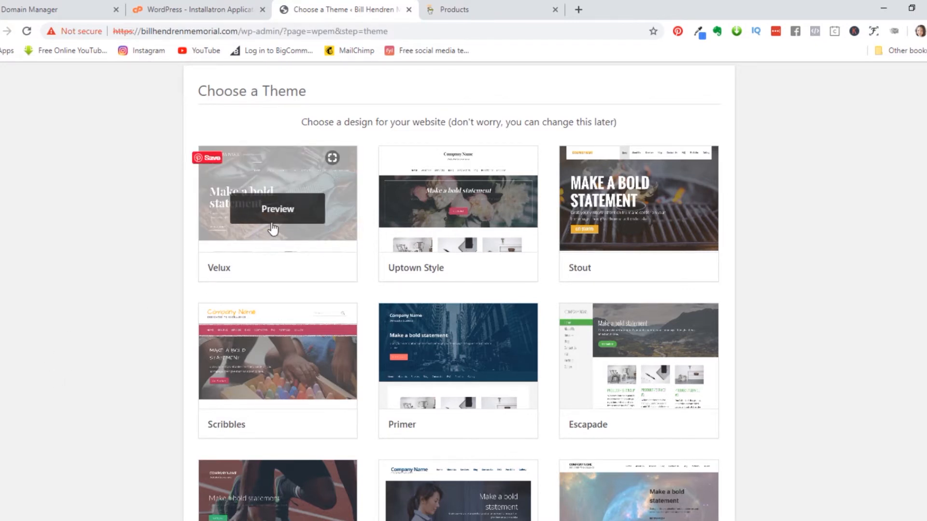
{"action": "scroll", "coordinate": [118, 220], "scroll_direction": "down", "scroll_amount": 3}
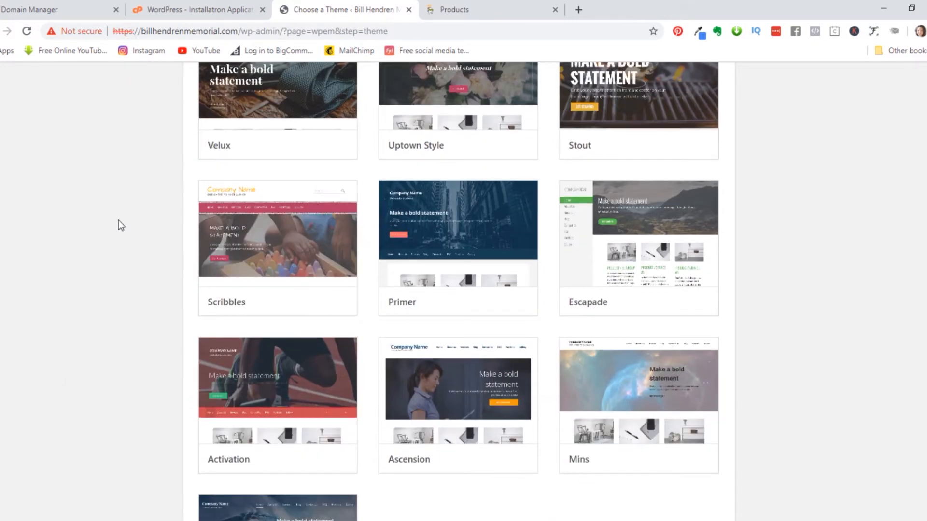
{"action": "scroll", "coordinate": [118, 221], "scroll_direction": "down", "scroll_amount": 3}
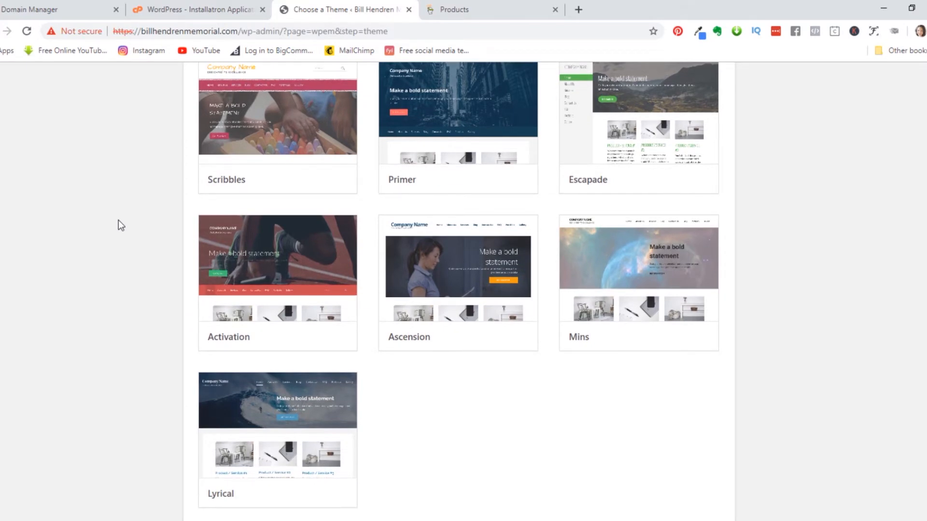
{"action": "scroll", "coordinate": [118, 225], "scroll_direction": "down", "scroll_amount": 1}
{"action": "scroll", "coordinate": [117, 229], "scroll_direction": "up", "scroll_amount": 3}
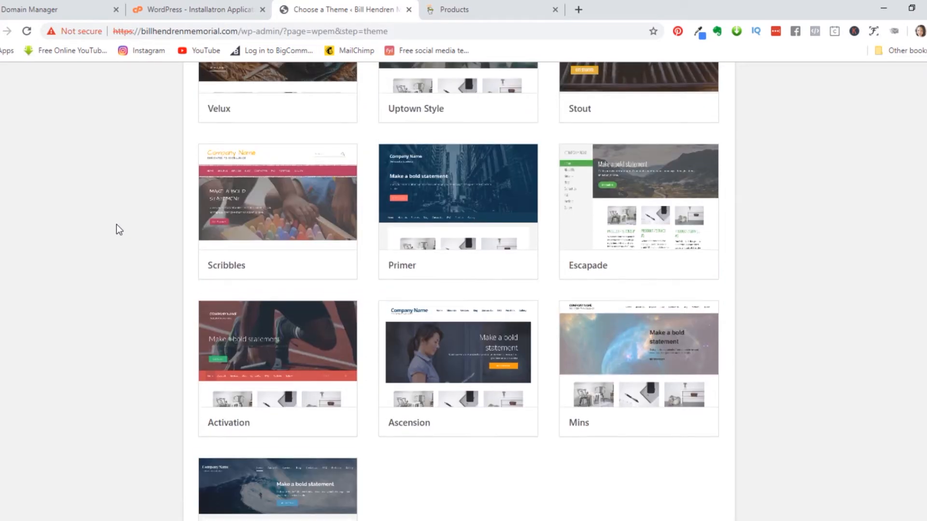
{"action": "scroll", "coordinate": [116, 225], "scroll_direction": "up", "scroll_amount": 4}
{"action": "scroll", "coordinate": [114, 225], "scroll_direction": "up", "scroll_amount": 2}
{"action": "scroll", "coordinate": [115, 225], "scroll_direction": "down", "scroll_amount": 2}
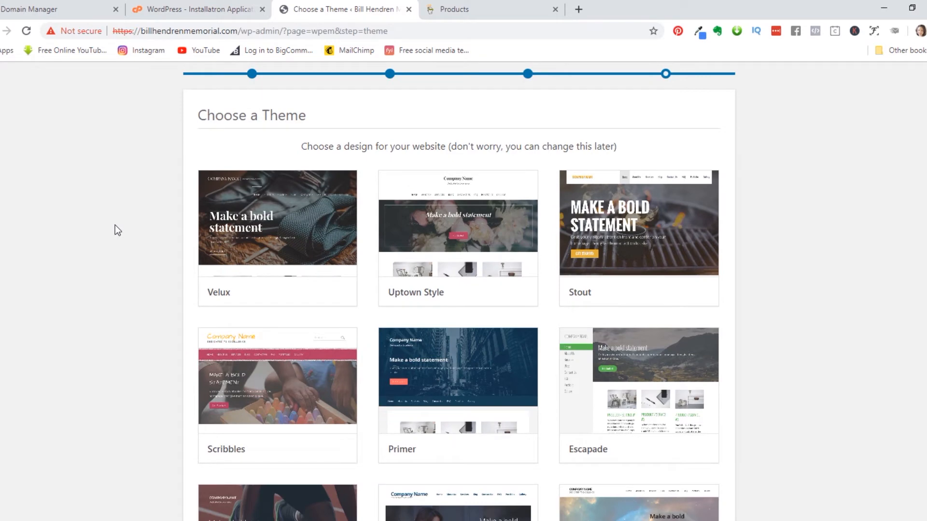
- Preview Uptown Style, close that preview, and open the Stout theme preview
{"action": "left_click", "coordinate": [462, 236]}
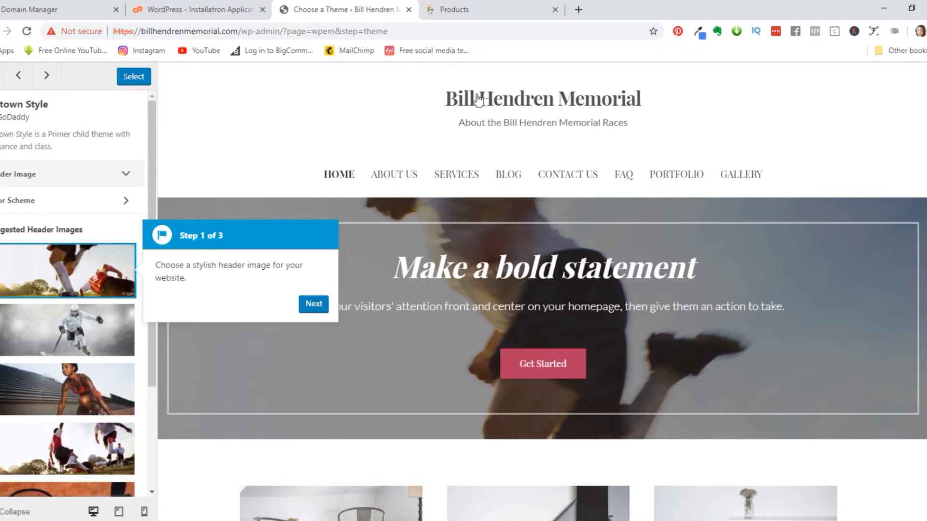
{"action": "left_click", "coordinate": [18, 76]}
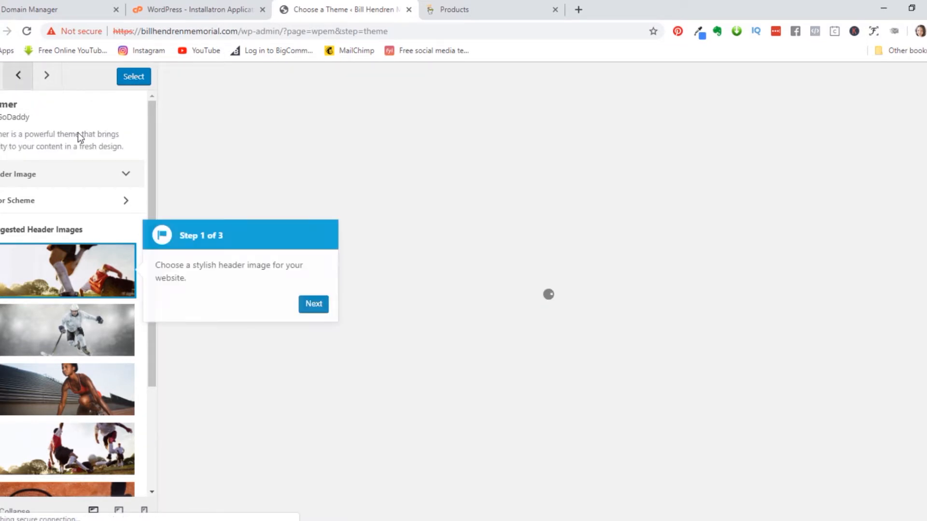
{"action": "left_click", "coordinate": [8, 76]}
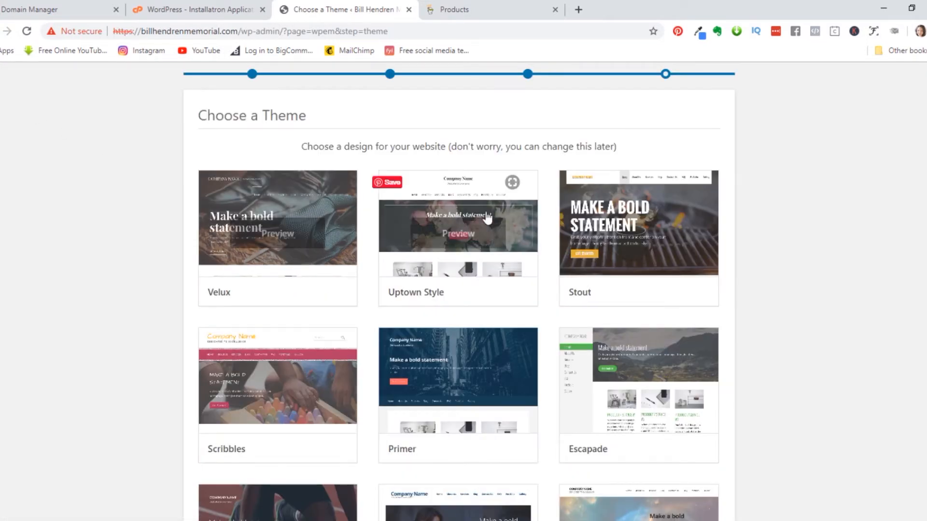
{"action": "left_click", "coordinate": [639, 233]}
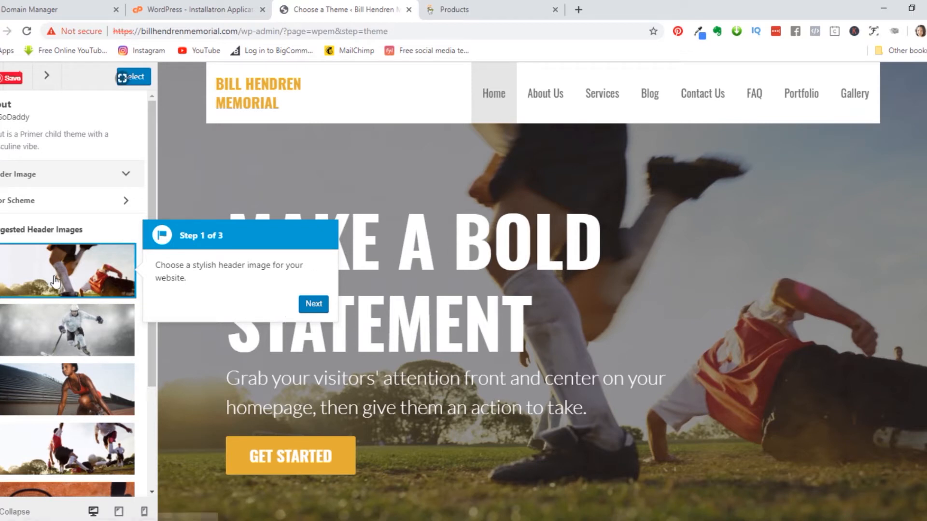
- Step through and close the three-step preview tour, then select Stout as the theme
{"action": "left_click", "coordinate": [313, 304]}
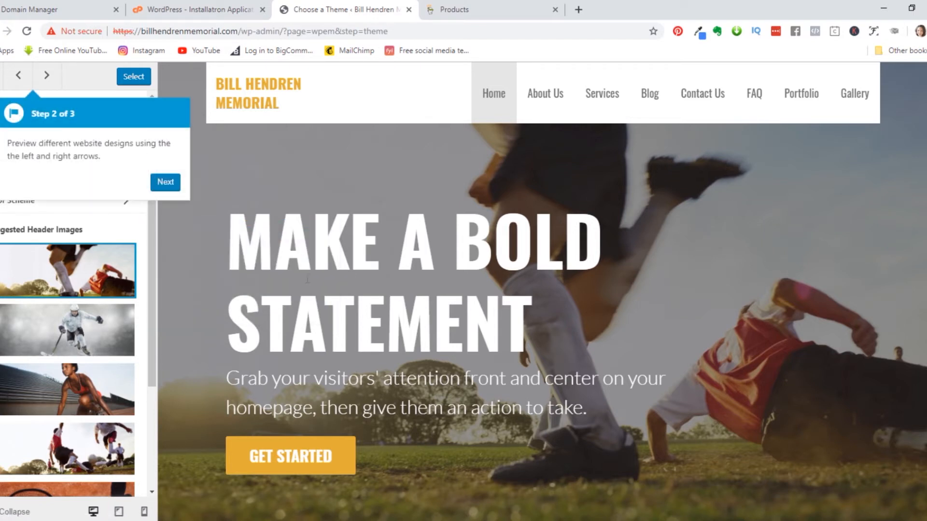
{"action": "left_click", "coordinate": [159, 187]}
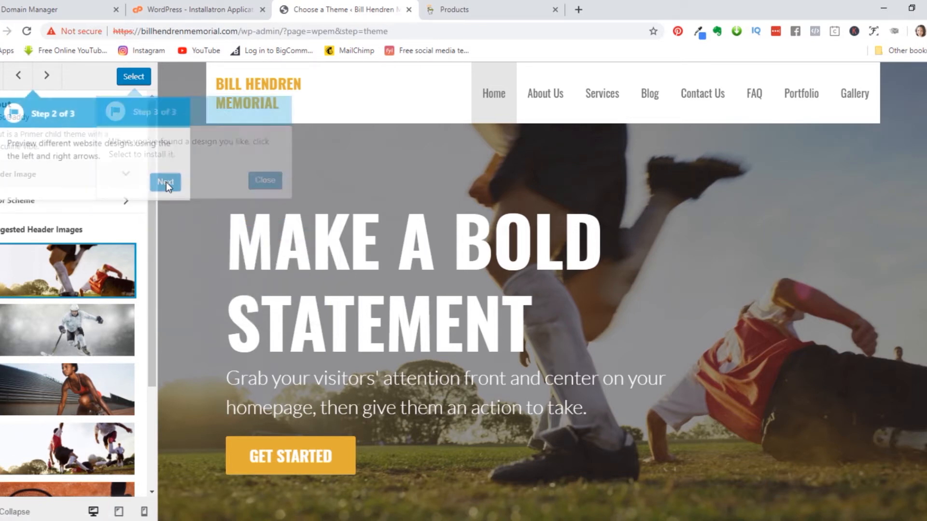
{"action": "left_click", "coordinate": [267, 184]}
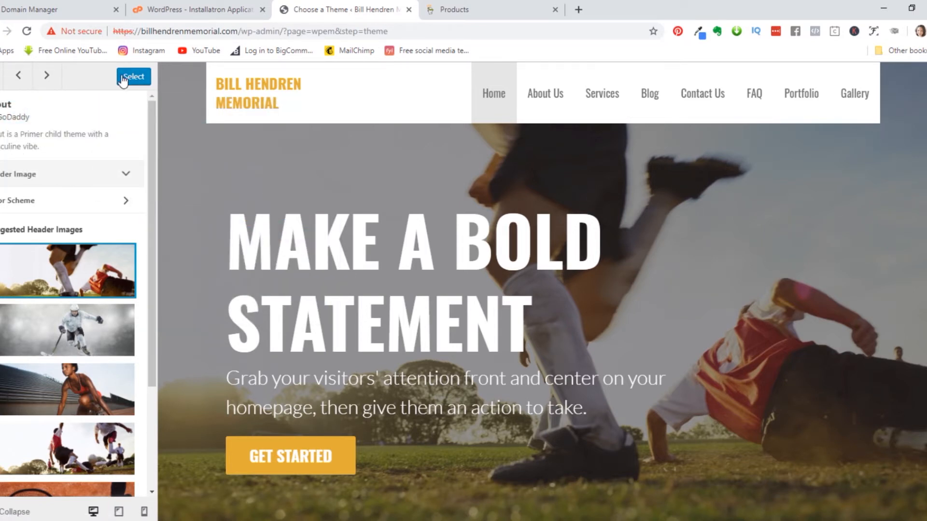
{"action": "left_click", "coordinate": [123, 76]}
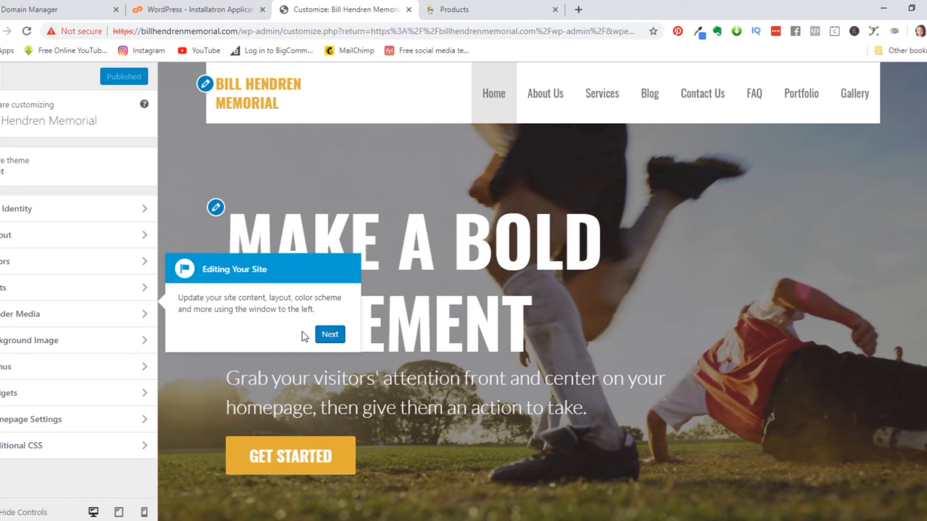
- Step through the Stout customizer tour, dismiss the tutorial video offer, and exit to the Dashboard
{"action": "left_click", "coordinate": [331, 336]}
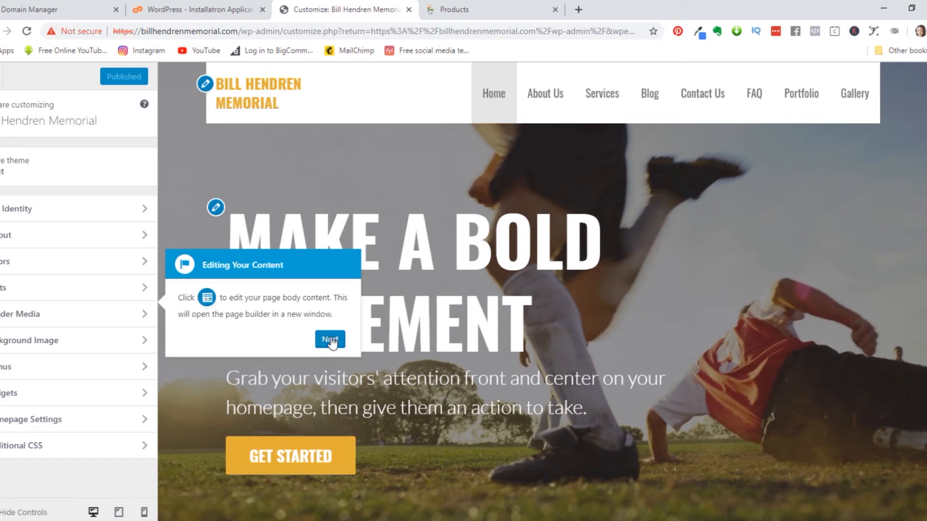
{"action": "left_click", "coordinate": [330, 339]}
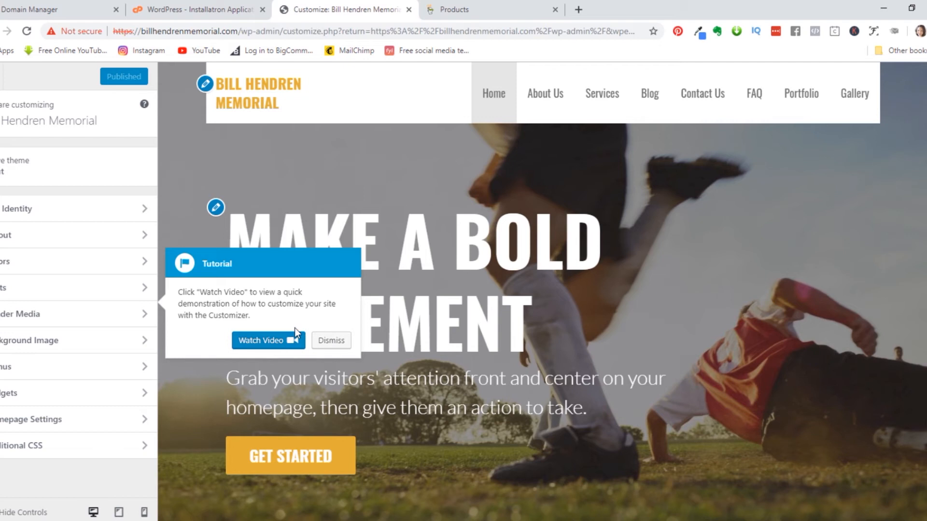
{"action": "left_click", "coordinate": [333, 341]}
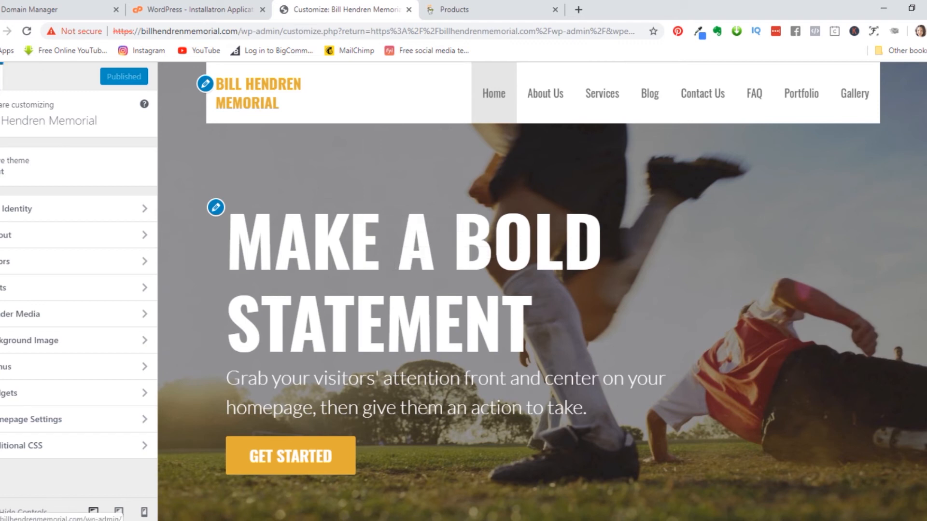
{"action": "left_click", "coordinate": [1, 77]}
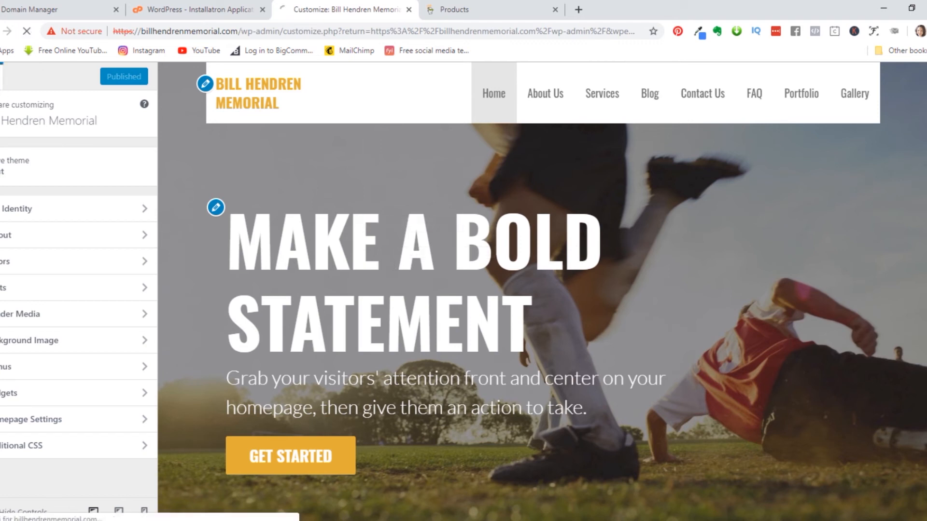